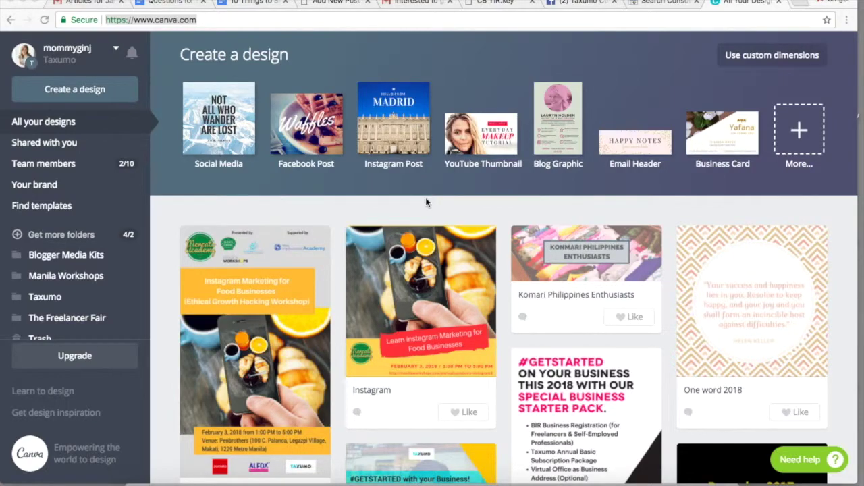
Step: Browse the Canva home page, then bring up the Create a design catalogue of formats
scroll(425, 198, "down", 1)
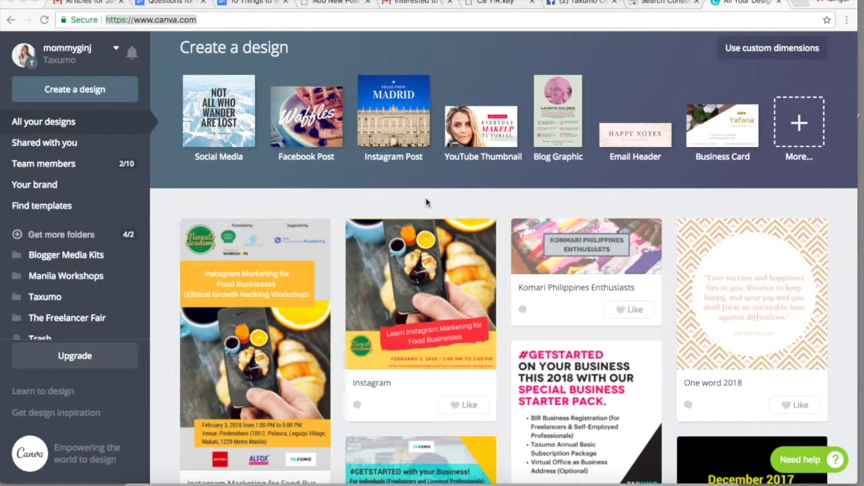
scroll(425, 198, "up", 1)
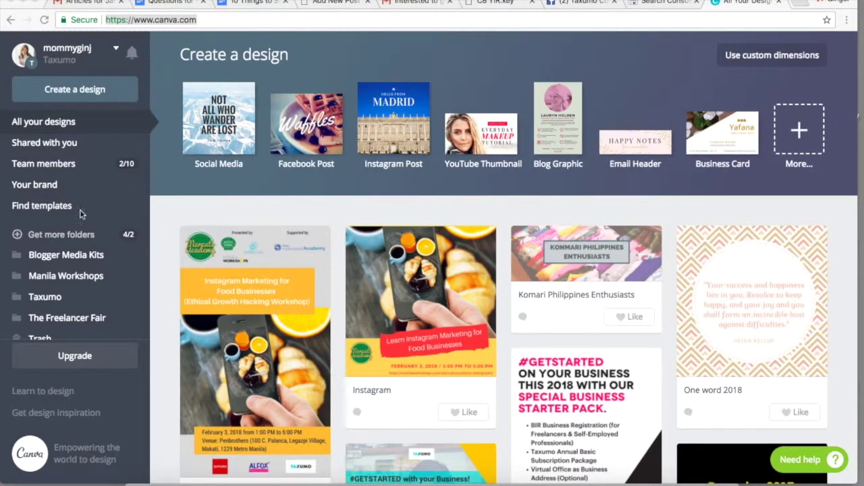
left_click(74, 91)
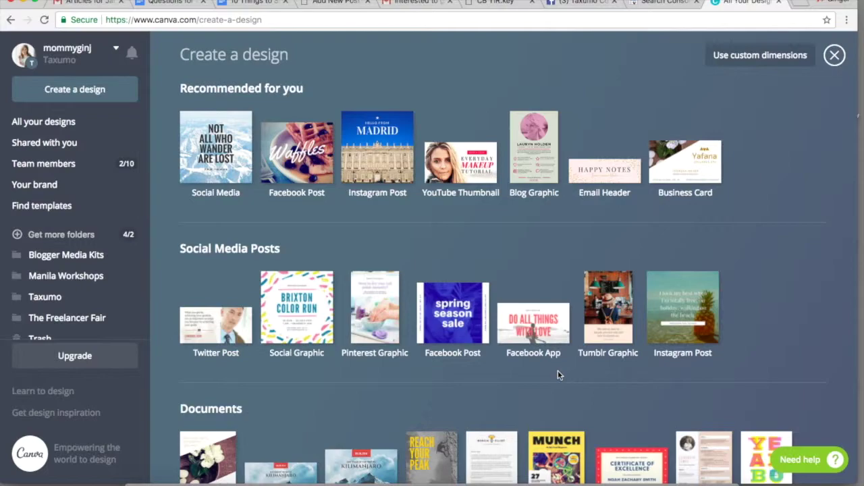
scroll(736, 368, "down", 1)
scroll(736, 368, "down", 2)
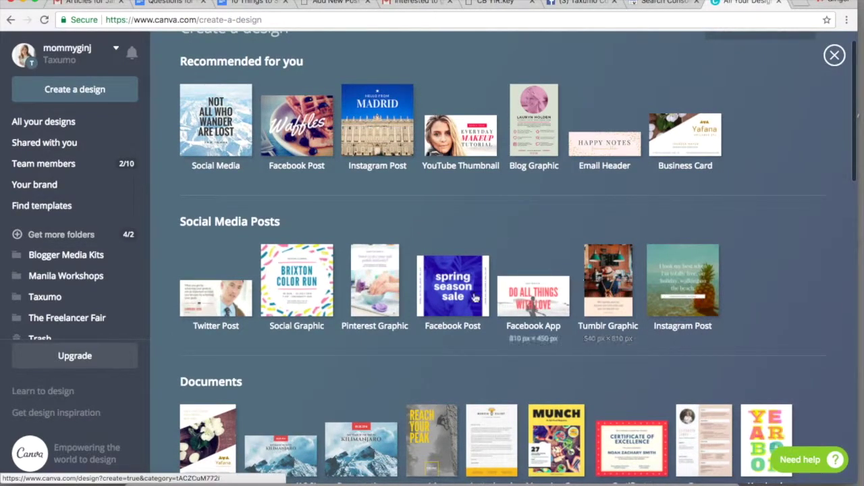
scroll(407, 361, "down", 10)
scroll(407, 358, "down", 3)
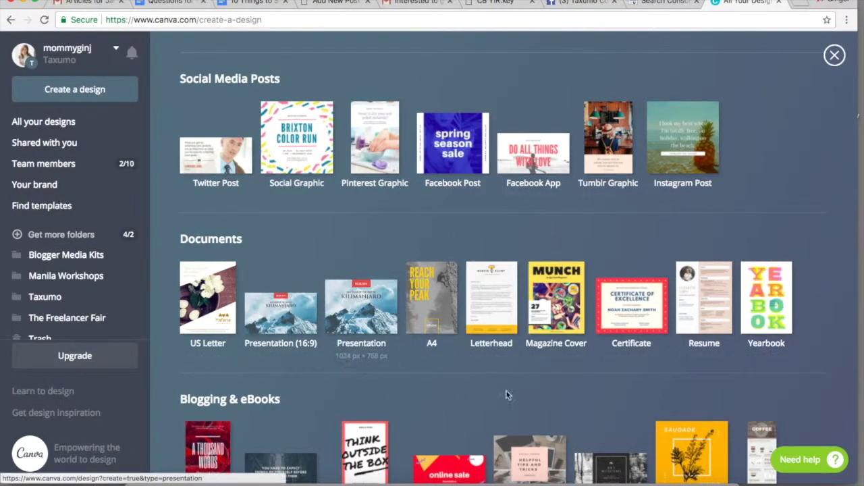
scroll(556, 388, "down", 5)
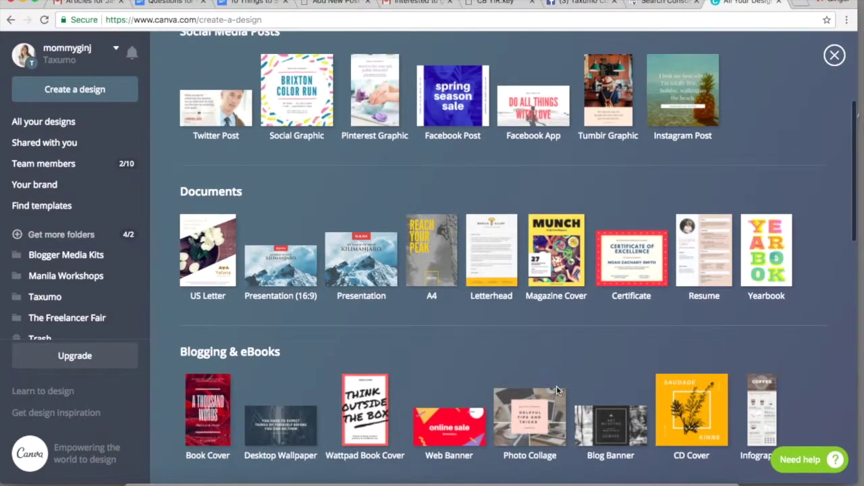
scroll(556, 390, "down", 1)
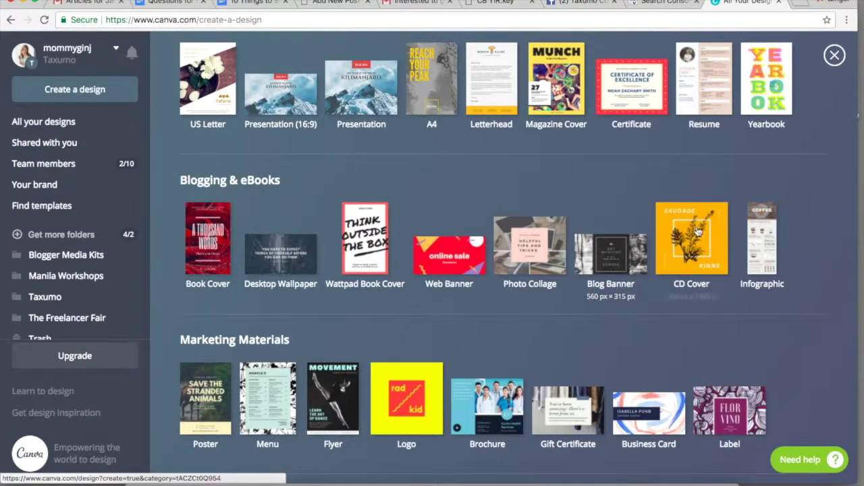
scroll(453, 358, "down", 3)
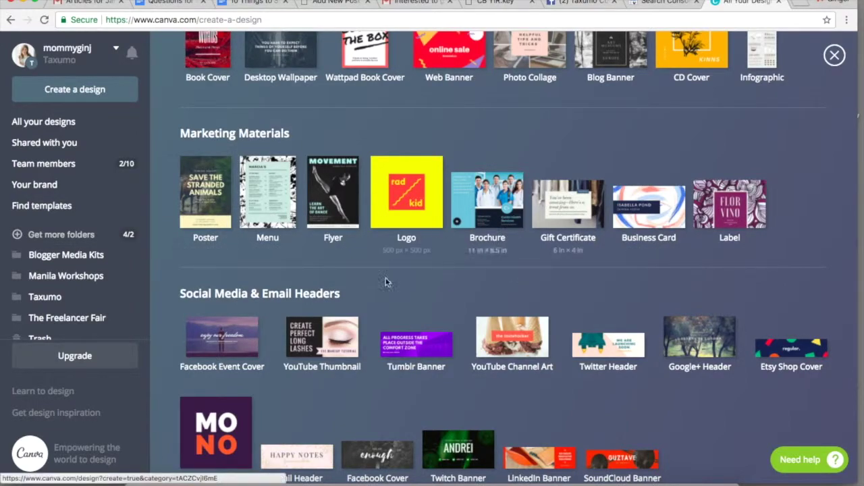
scroll(488, 311, "down", 3)
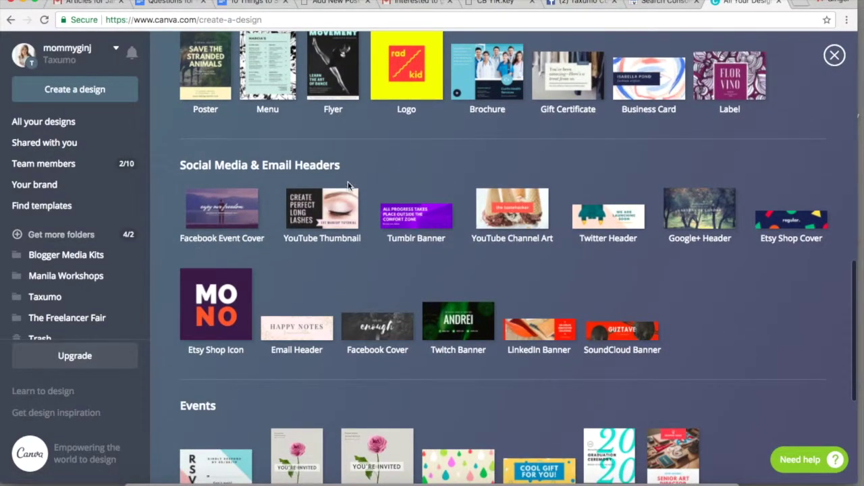
scroll(260, 309, "down", 3)
scroll(261, 311, "down", 2)
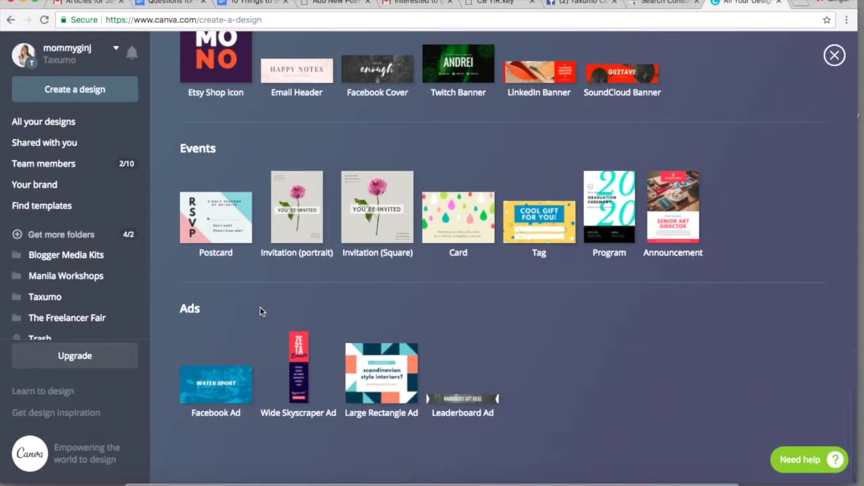
scroll(262, 312, "up", 1)
scroll(261, 310, "up", 2)
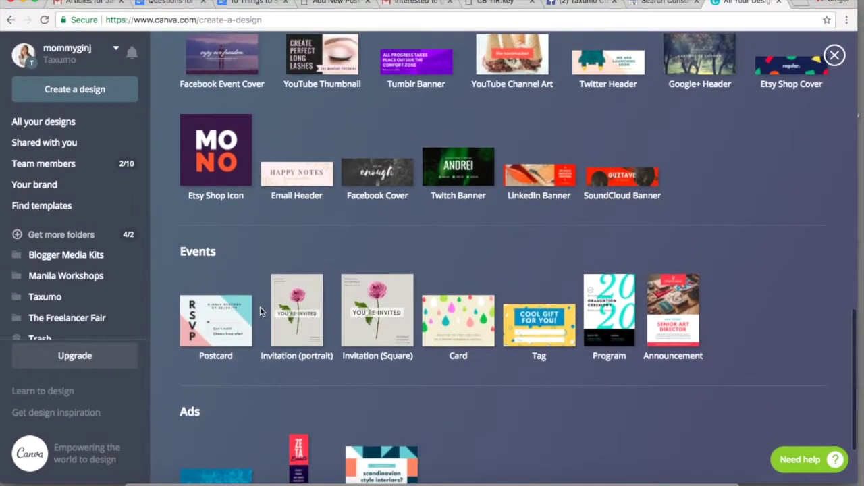
scroll(261, 311, "up", 1)
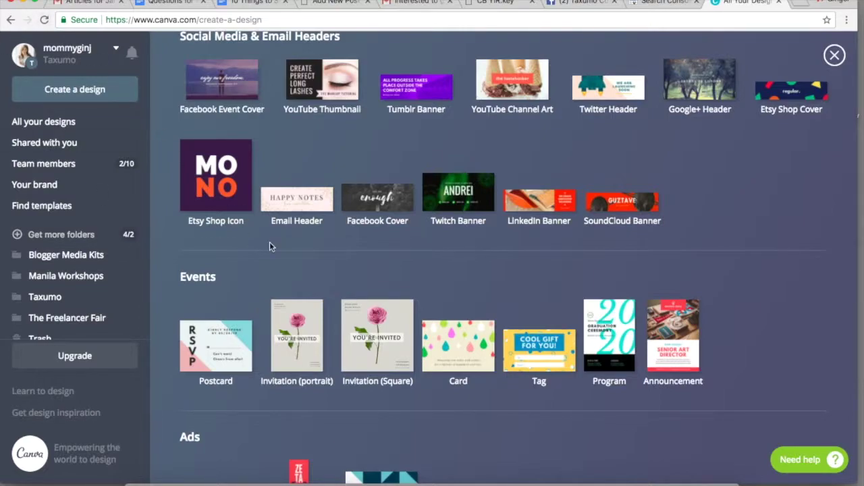
scroll(333, 175, "up", 1)
scroll(333, 176, "up", 1)
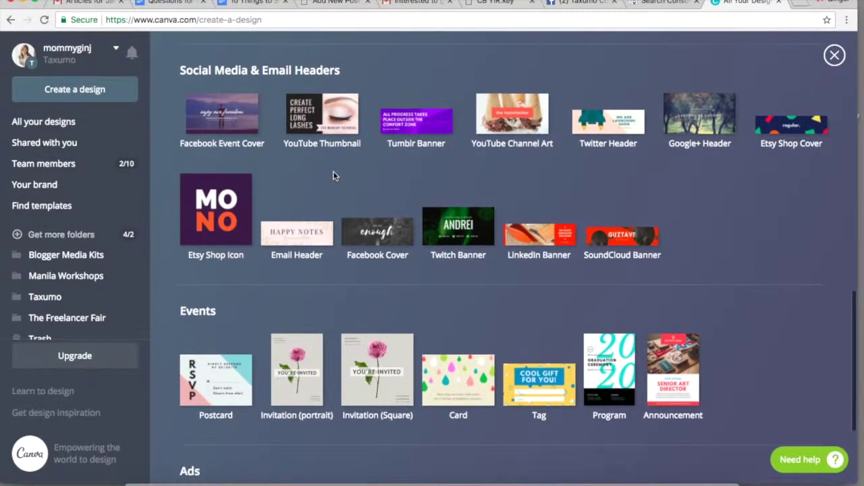
scroll(333, 173, "up", 1)
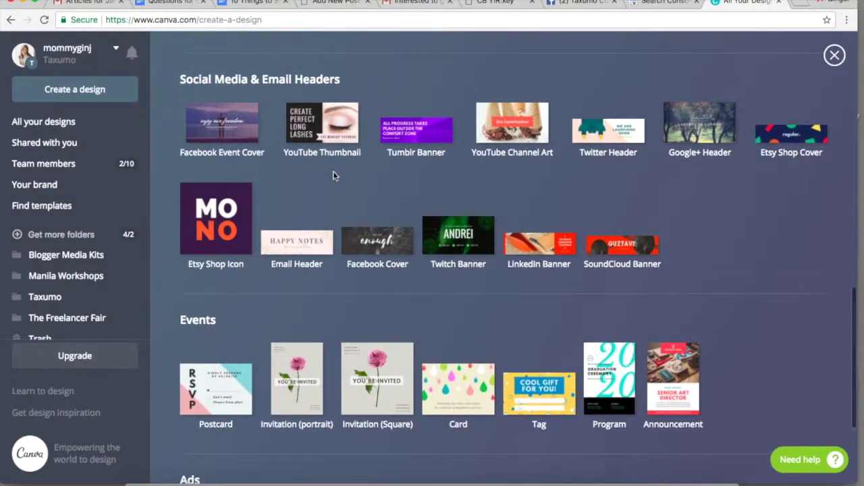
scroll(333, 173, "up", 1)
scroll(333, 174, "up", 6)
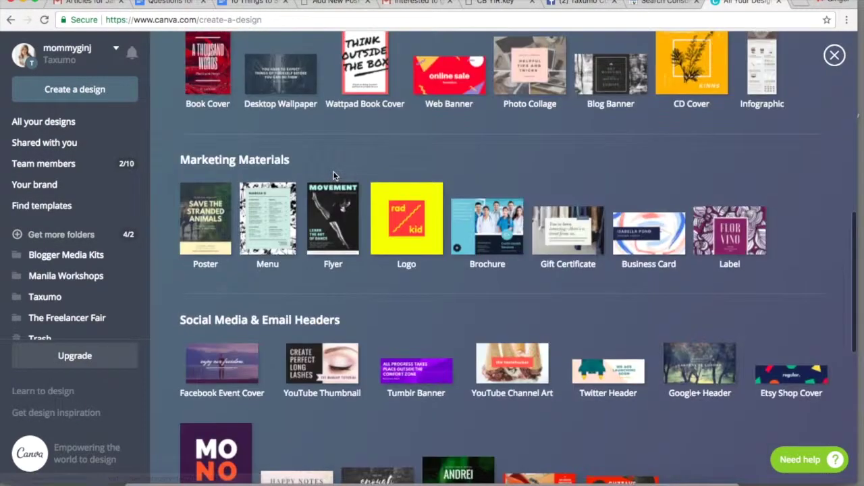
scroll(332, 175, "up", 2)
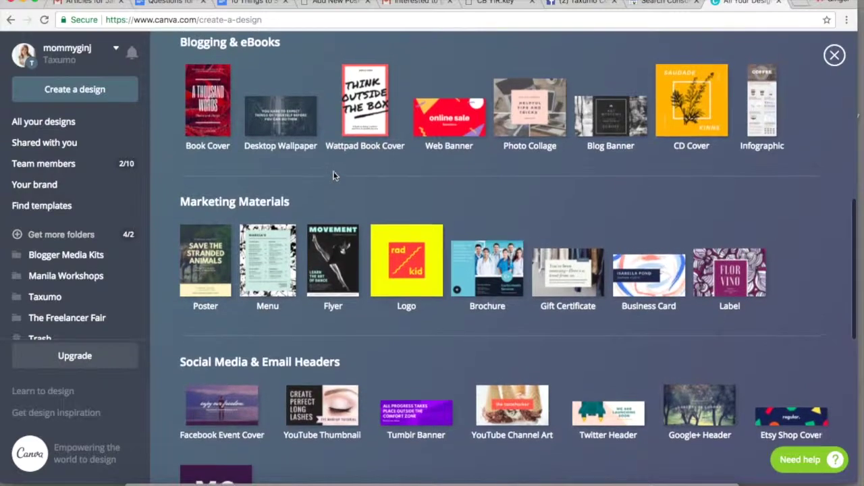
scroll(333, 174, "up", 6)
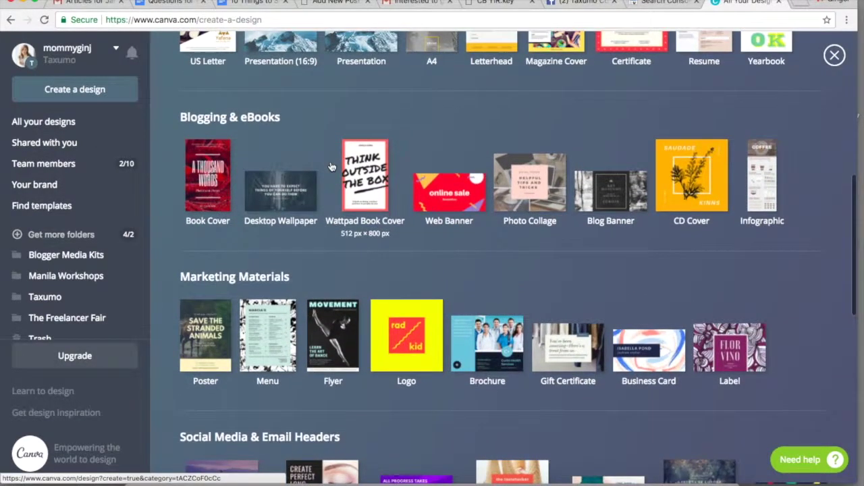
scroll(331, 166, "up", 1)
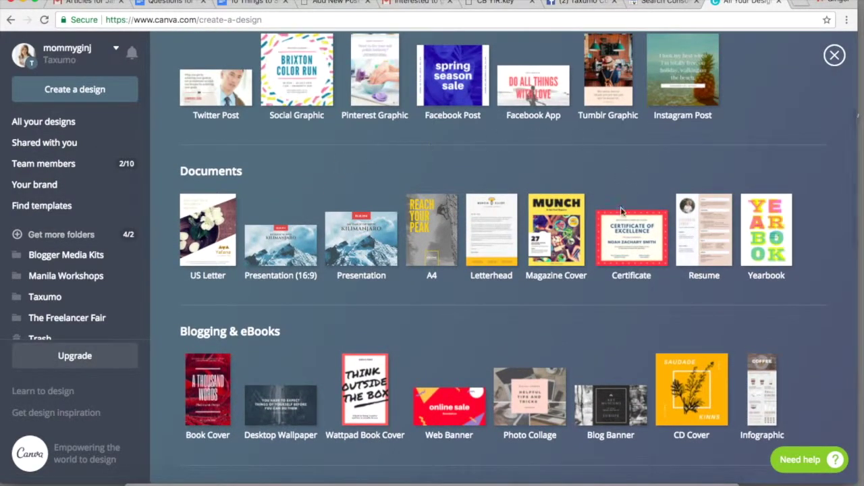
scroll(523, 346, "up", 3)
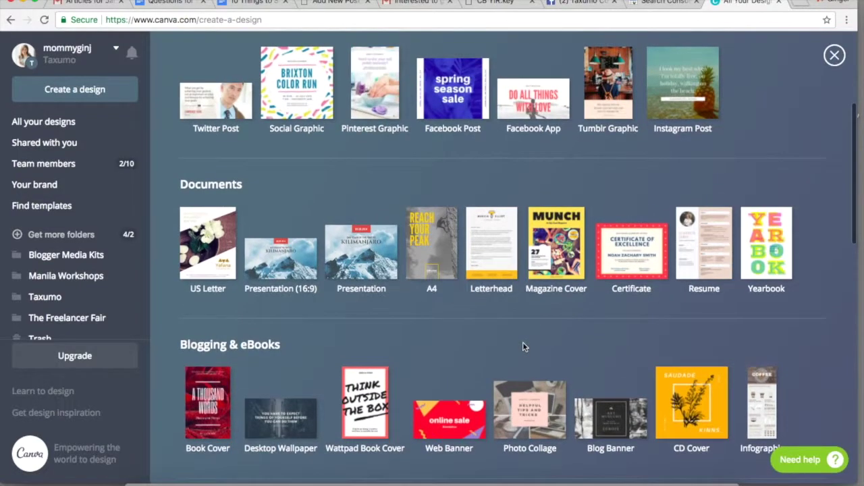
scroll(523, 346, "up", 2)
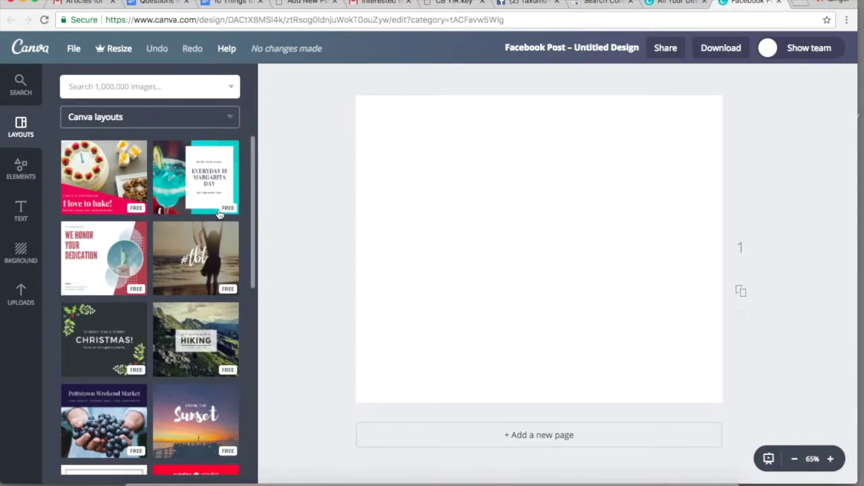
Step: Scroll the Facebook post layouts and apply the lined-paper pencil 'Our team needs an EIC' template
scroll(220, 216, "down", 10)
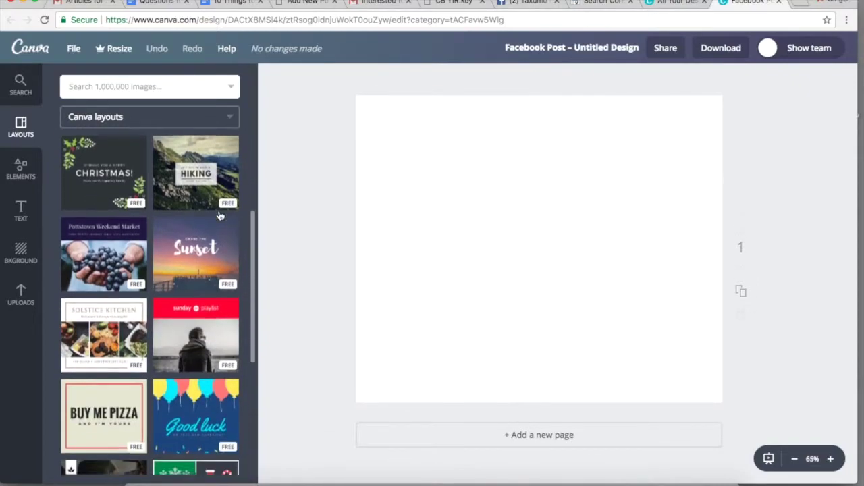
scroll(220, 216, "down", 6)
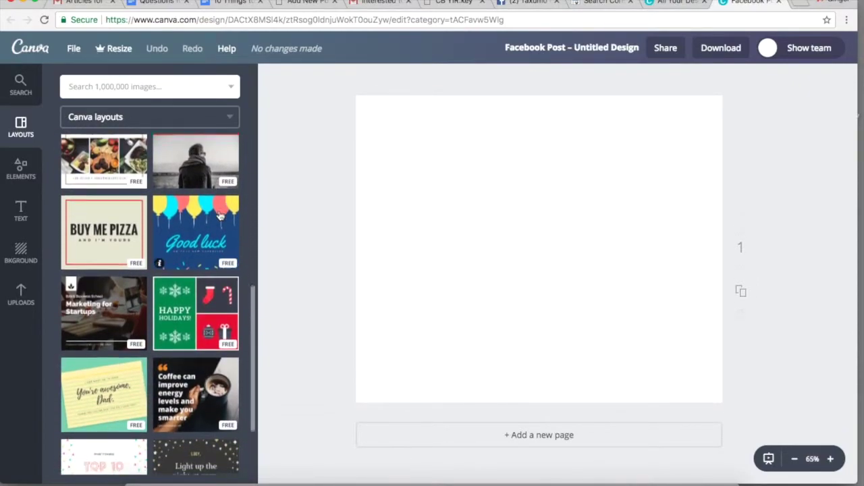
scroll(220, 216, "down", 10)
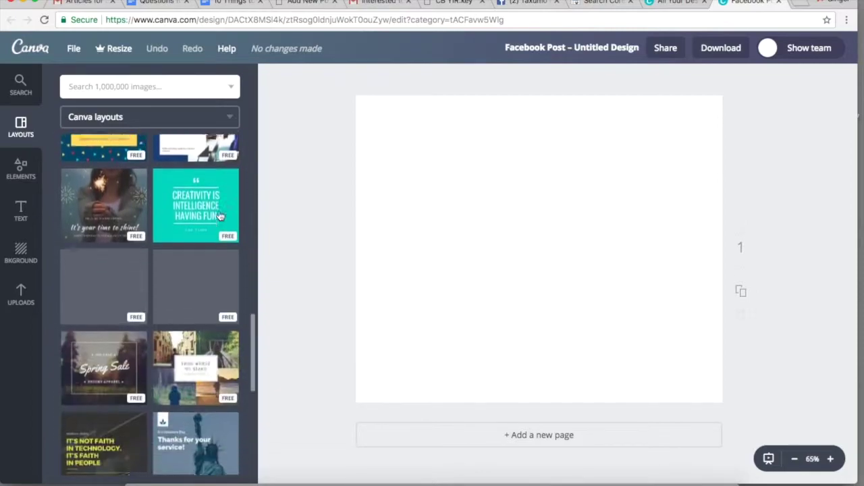
scroll(220, 216, "down", 9)
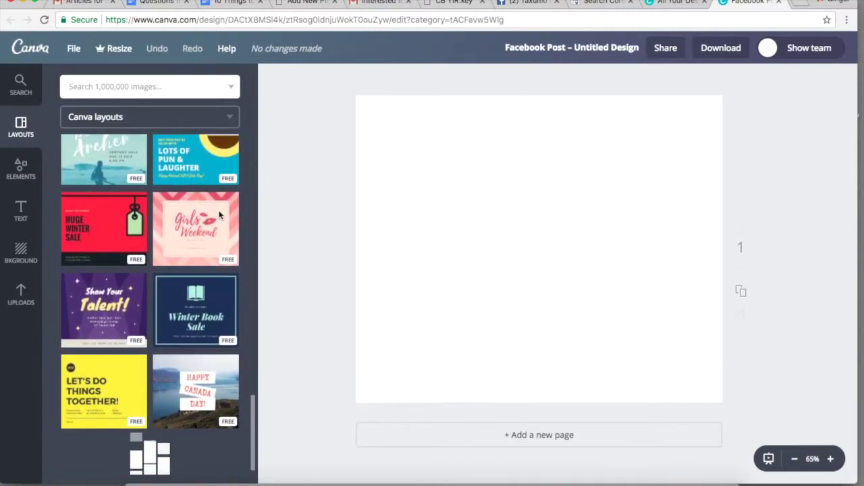
scroll(220, 216, "down", 15)
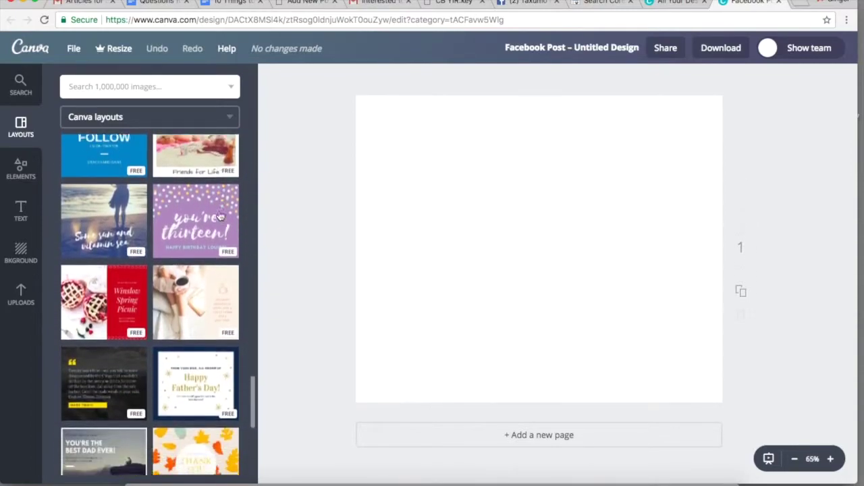
scroll(220, 216, "down", 3)
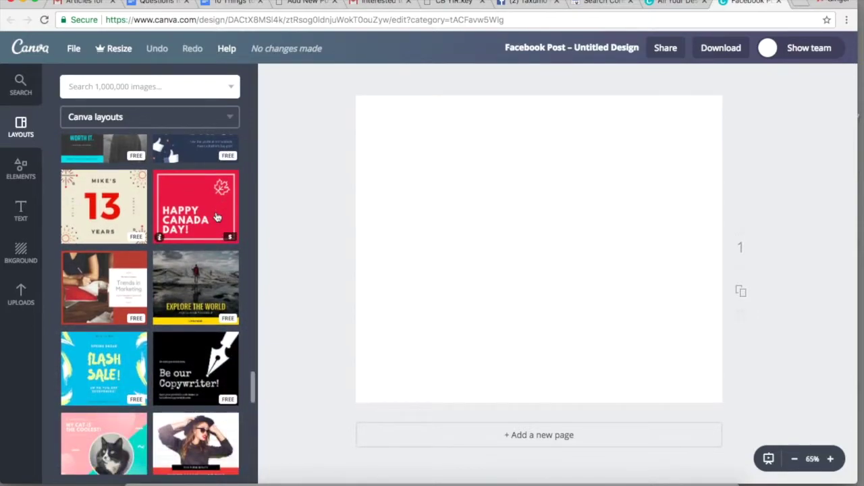
scroll(203, 270, "down", 5)
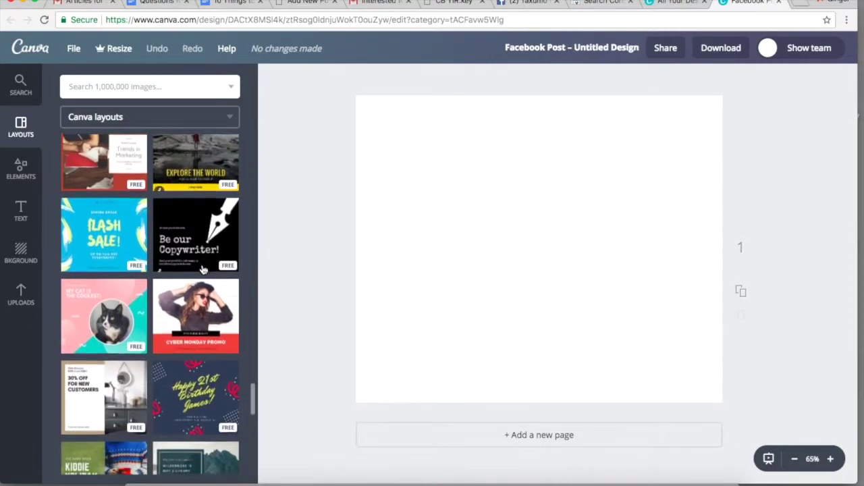
scroll(202, 270, "down", 2)
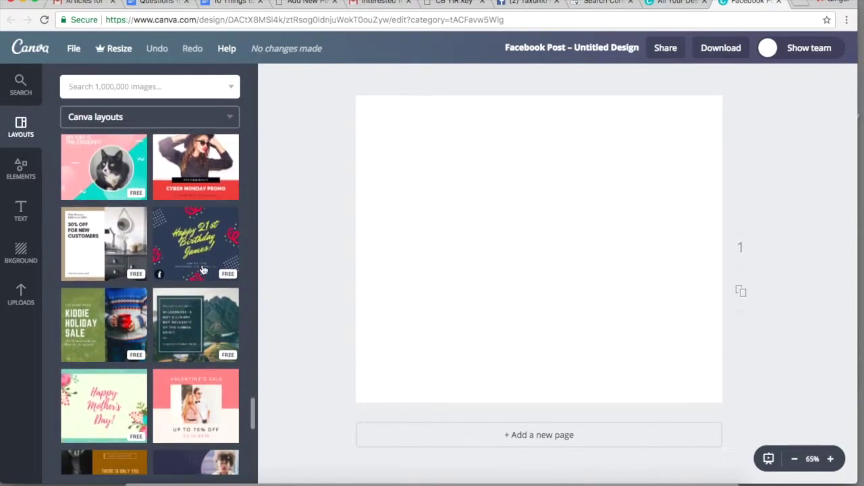
scroll(203, 270, "down", 4)
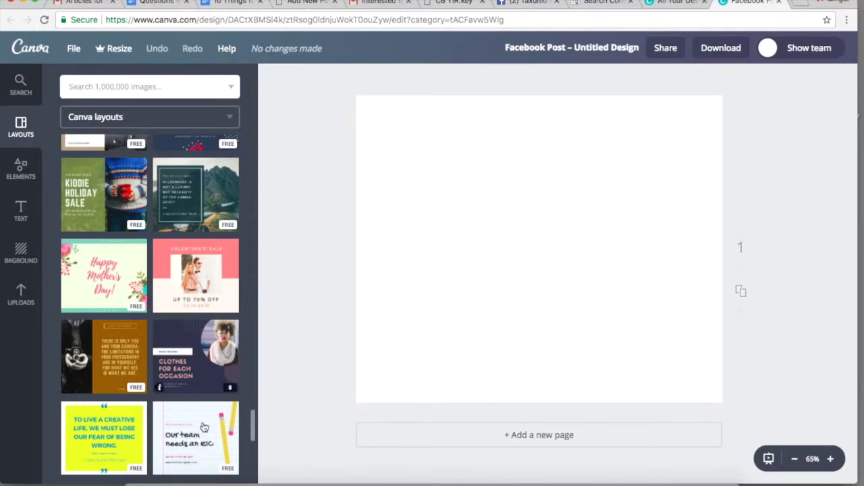
left_click(214, 442)
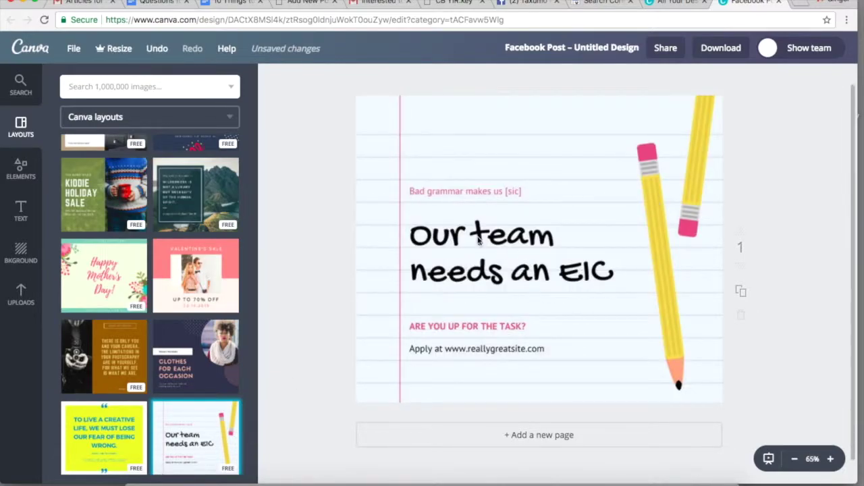
Step: Check the WordPress blog draft, return to the Facebook post, and select the heading text group
left_click(311, 3)
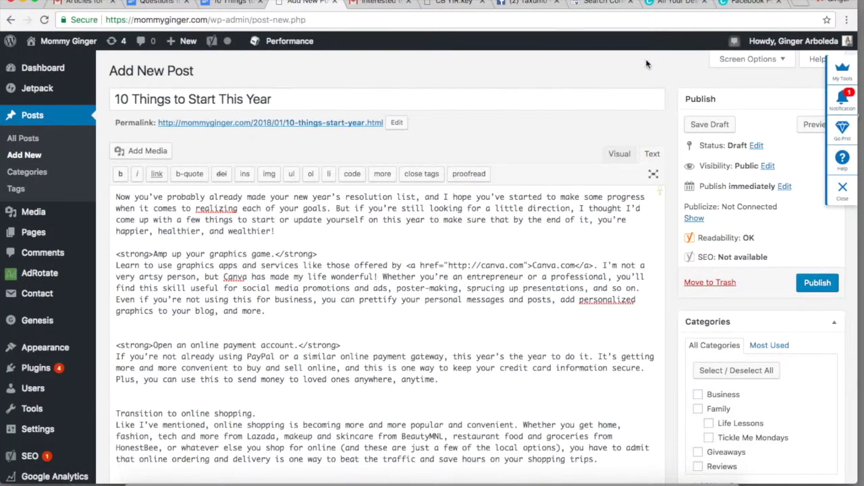
left_click(682, 4)
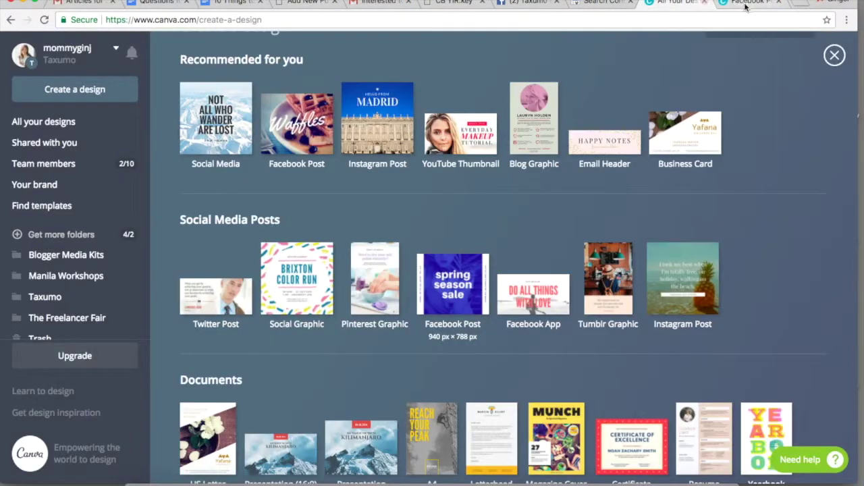
left_click(746, 5)
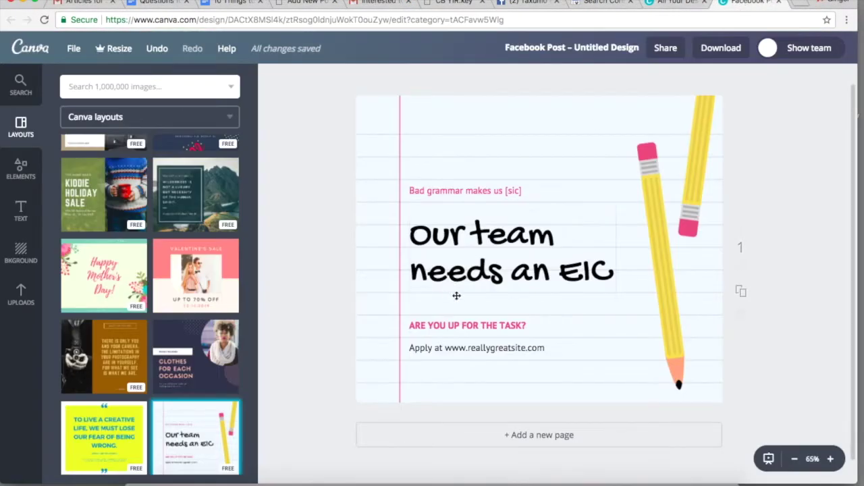
left_click(516, 246)
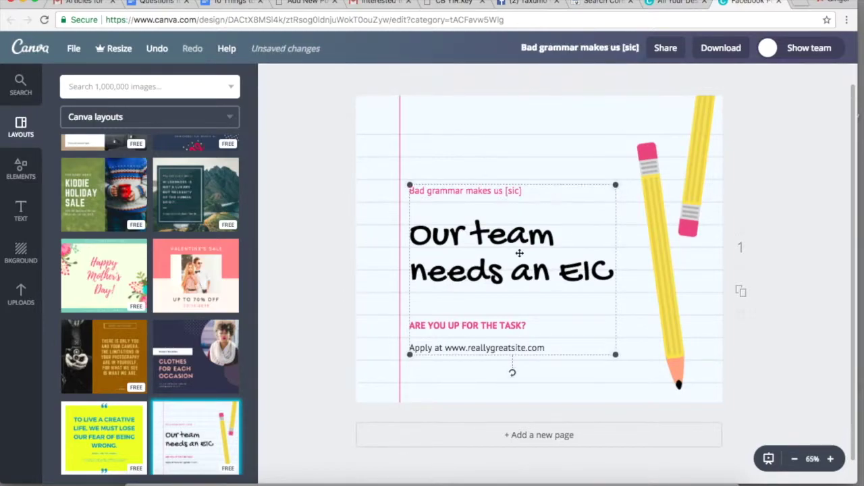
Step: Overwrite 'Our team needs an EIC' with '10 Things to Start this Year' and select the new heading
double_click(599, 263)
type("10")
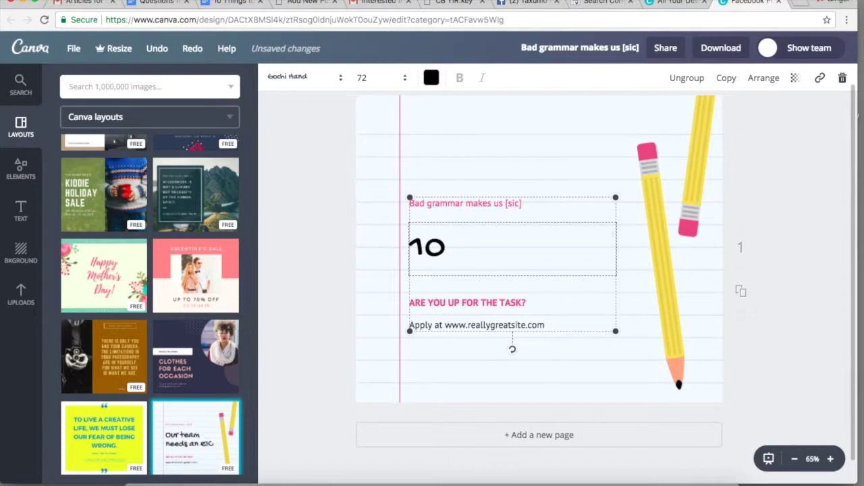
type(" Things to")
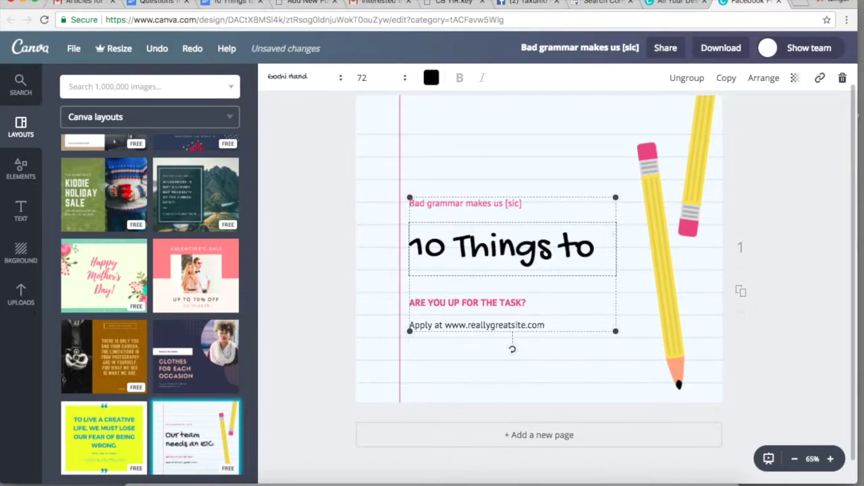
type(" Start this ")
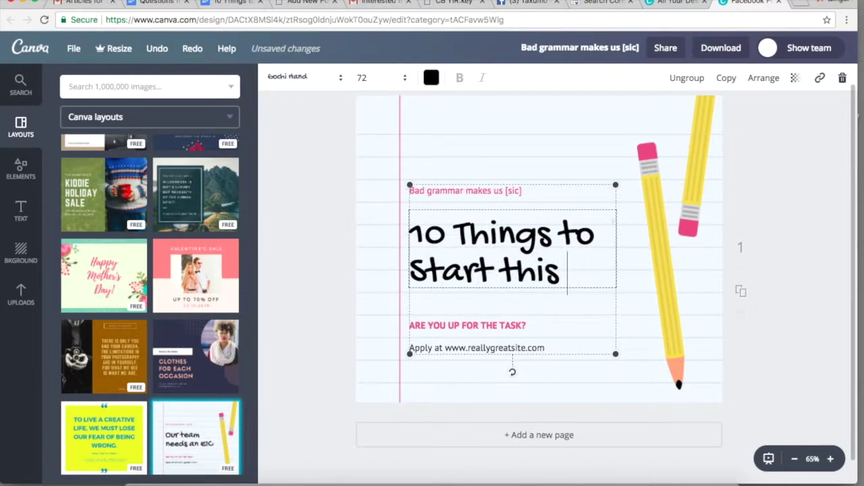
type("Year")
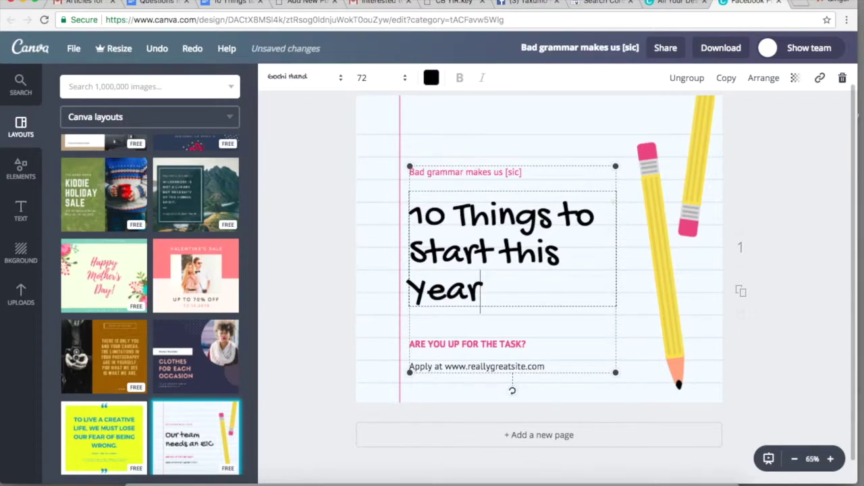
left_click_drag(495, 289, 401, 222)
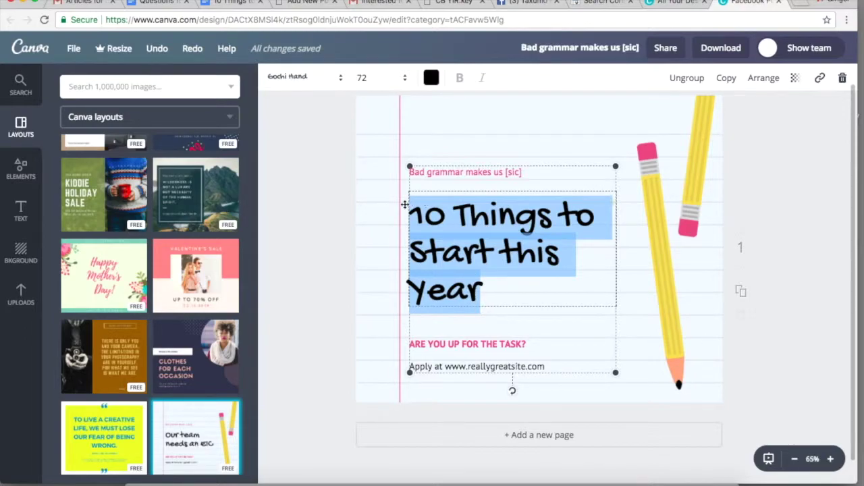
Step: Review the heading's Gochi Hand font, size and colour options, keeping the text black
left_click(309, 81)
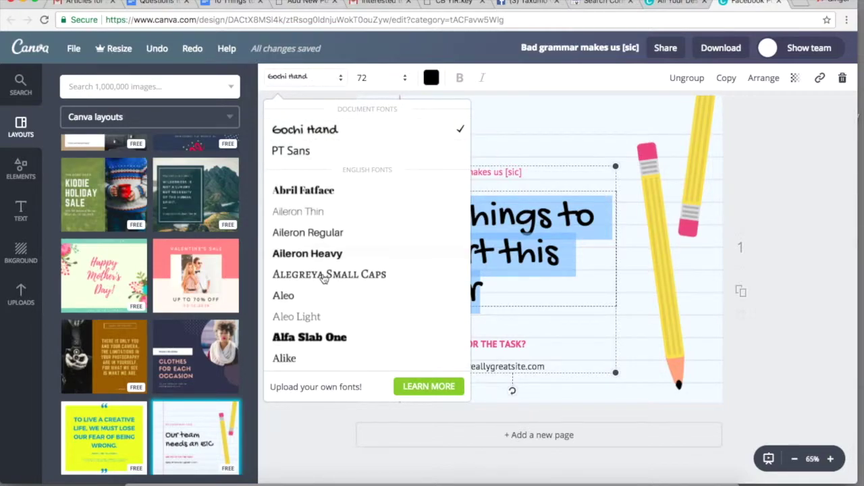
scroll(322, 280, "down", 3)
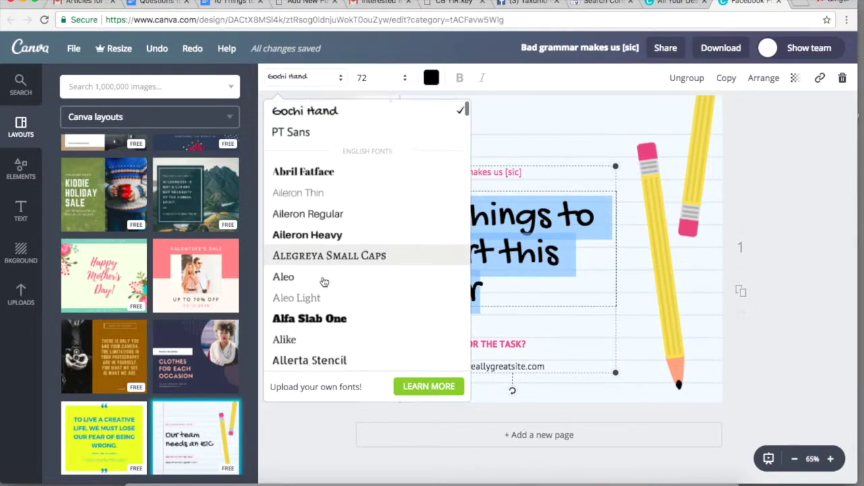
left_click(383, 79)
left_click(431, 78)
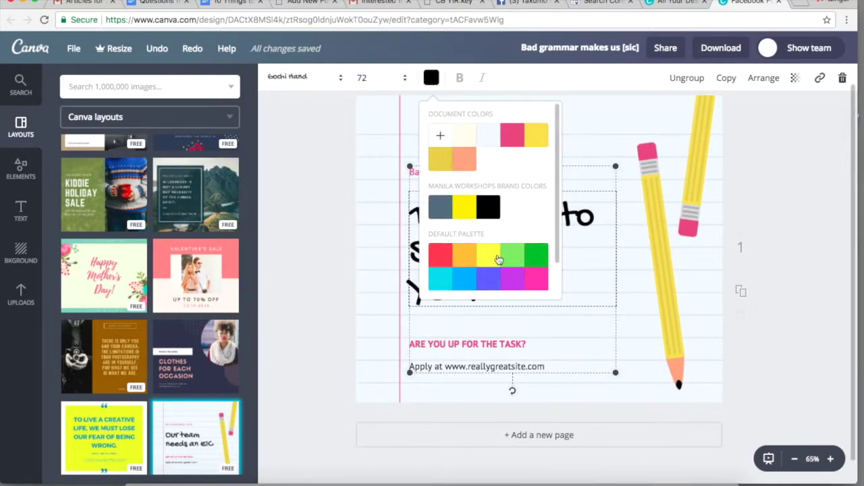
scroll(498, 256, "down", 1)
scroll(498, 256, "up", 1)
left_click(440, 135)
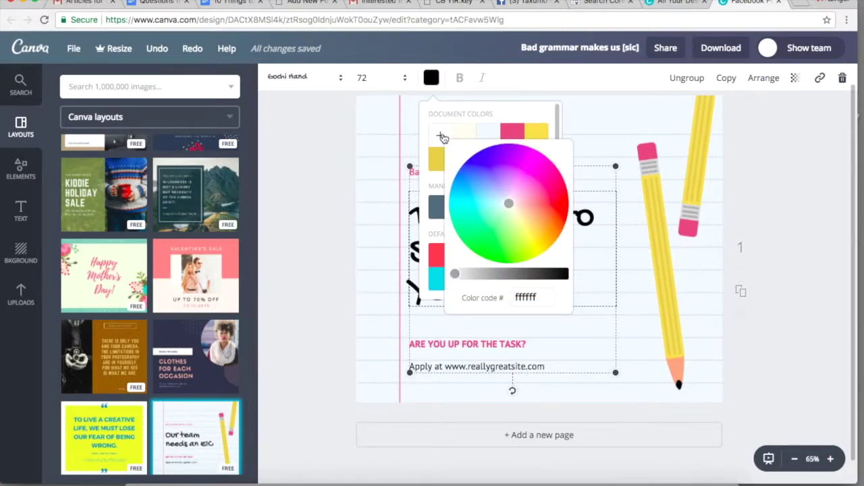
left_click(544, 299)
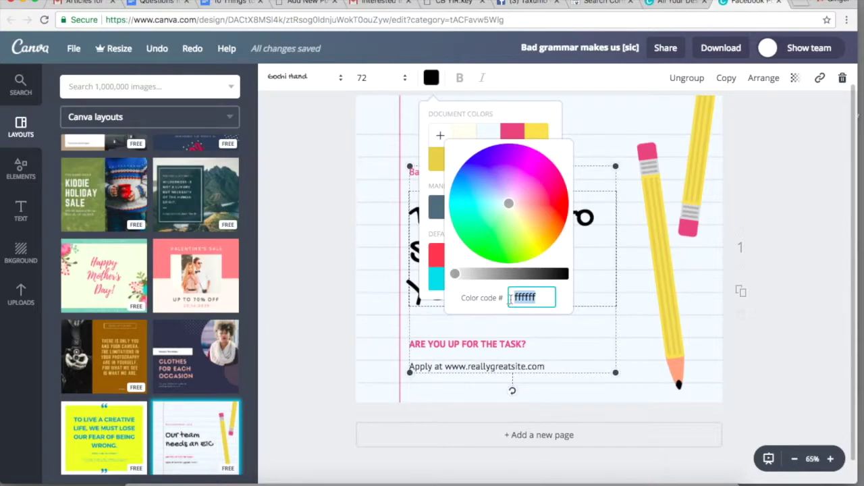
left_click(432, 78)
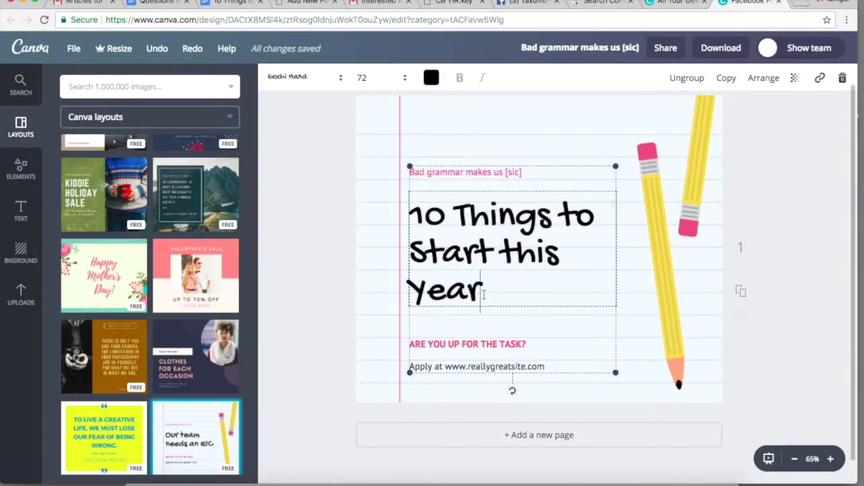
left_click_drag(484, 298, 406, 208)
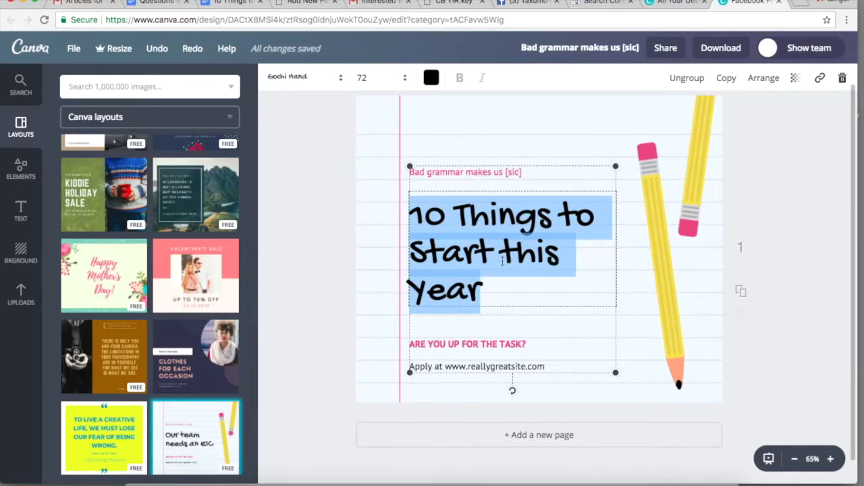
left_click(783, 223)
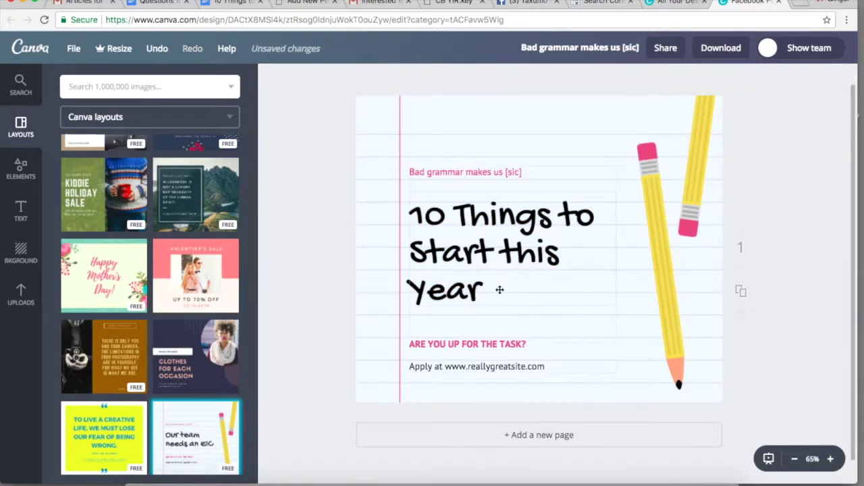
Step: Replace the 'Apply at' line with 'Check out my blog post at' followed by the blog's URL
left_click(512, 343)
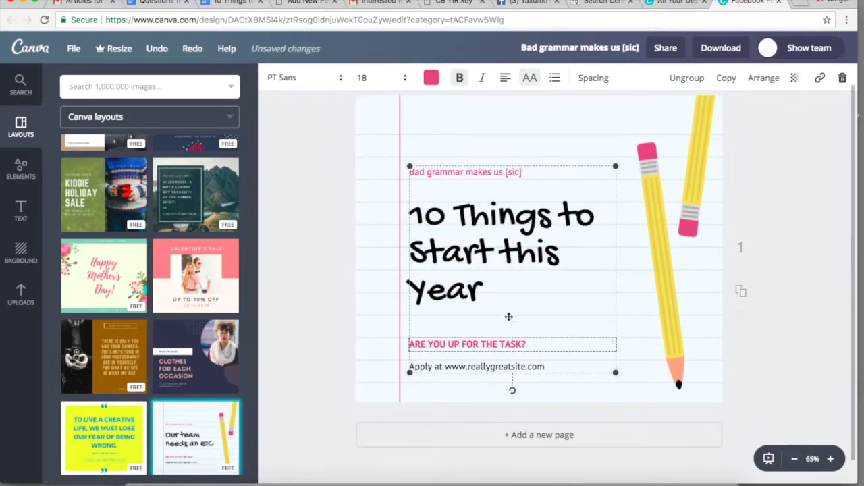
left_click(527, 370)
left_click(527, 370)
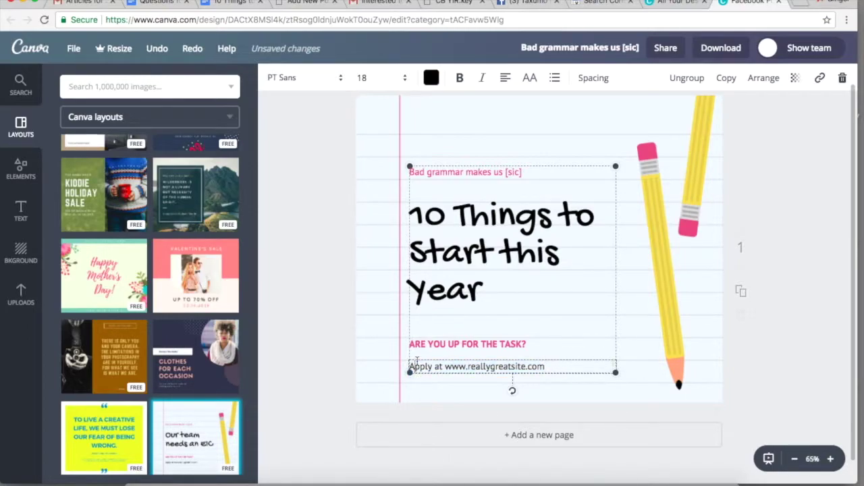
triple_click(411, 367)
type("Check out ")
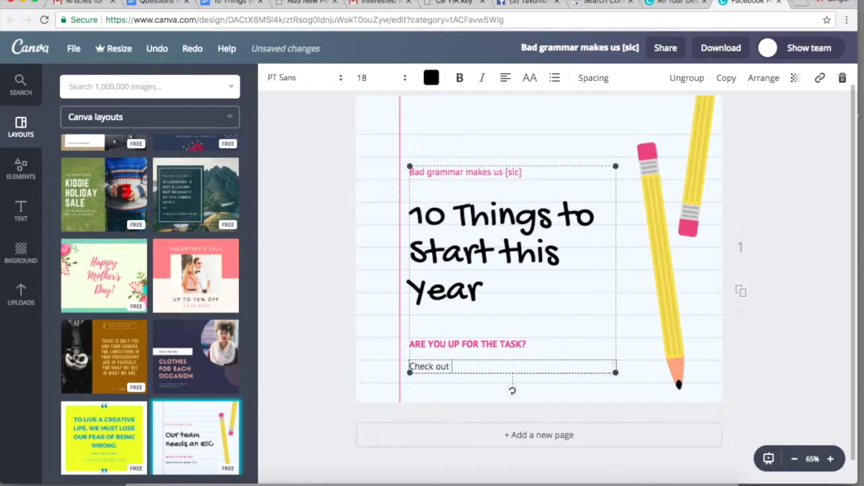
type("my blog post at http")
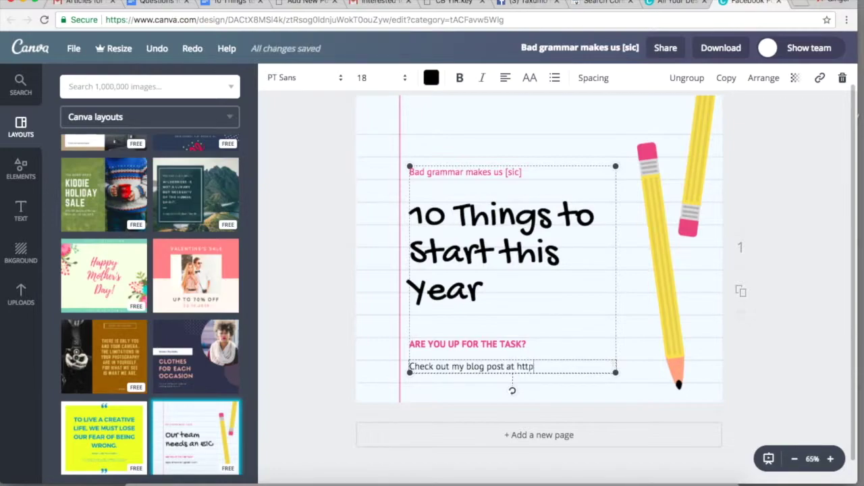
type("s://mommyginger.com")
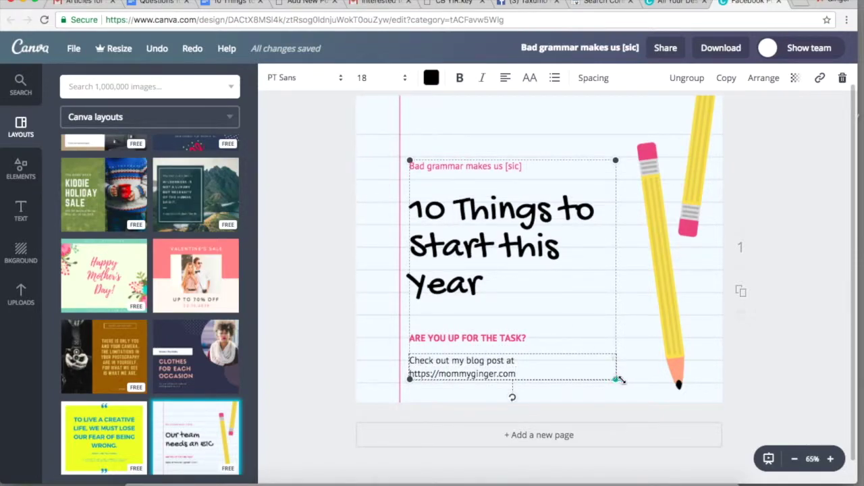
Step: Enlarge the text block slightly and move it higher on the page
left_click_drag(615, 378, 638, 369)
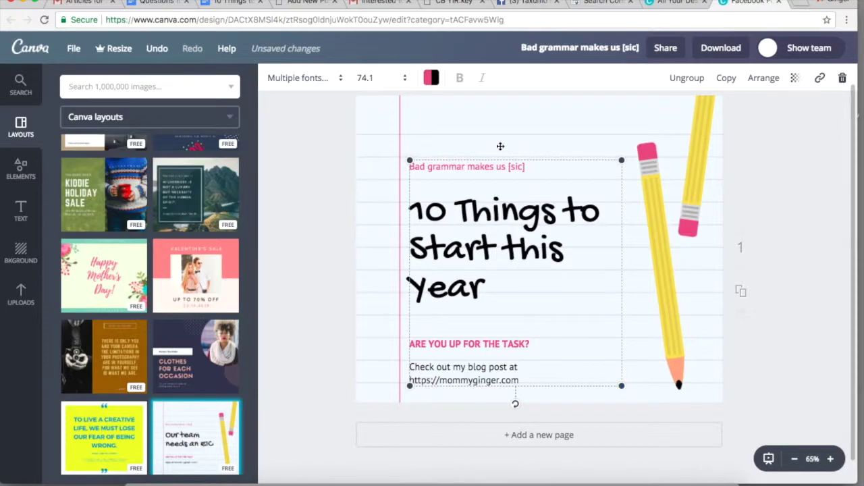
mouse_move(504, 158)
left_mouse_down()
mouse_move(504, 139)
mouse_move(503, 150)
left_mouse_up()
left_click_drag(506, 235, 502, 208)
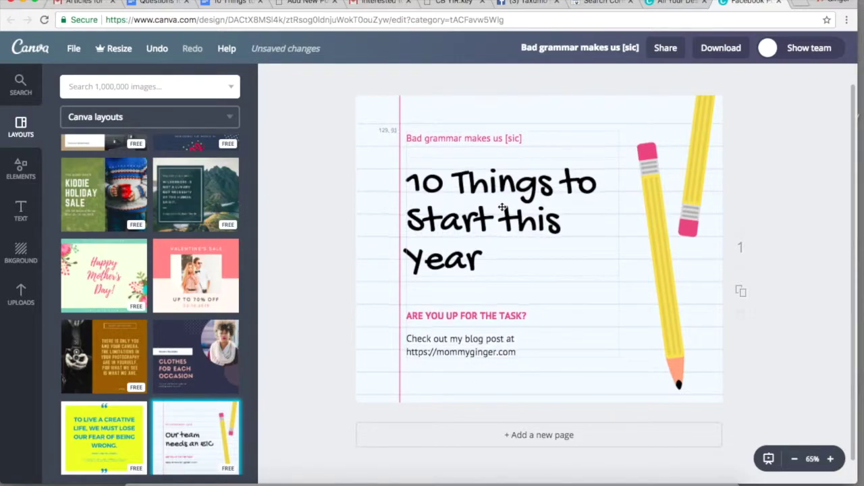
Step: Rewrite the pink line from 'ARE YOU UP FOR THE TASK?' to 'ARE YOU READY TO DO THESE THINGS?'
left_click(520, 315)
key("BackSpace")
key("BackSpace")
key("BackSpace")
key("BackSpace")
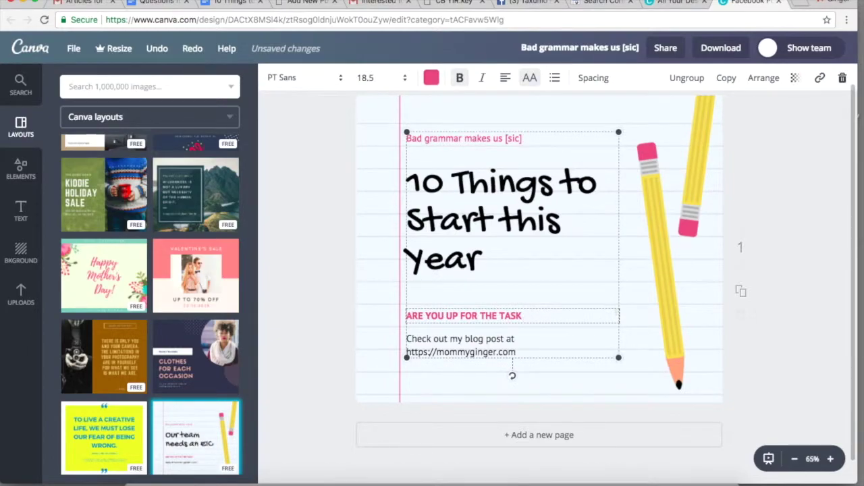
key("BackSpace")
type("SE")
key("BackSpace")
key("BackSpace")
key("BackSpace")
key("BackSpace")
key("BackSpace")
key("BackSpace")
key("BackSpace")
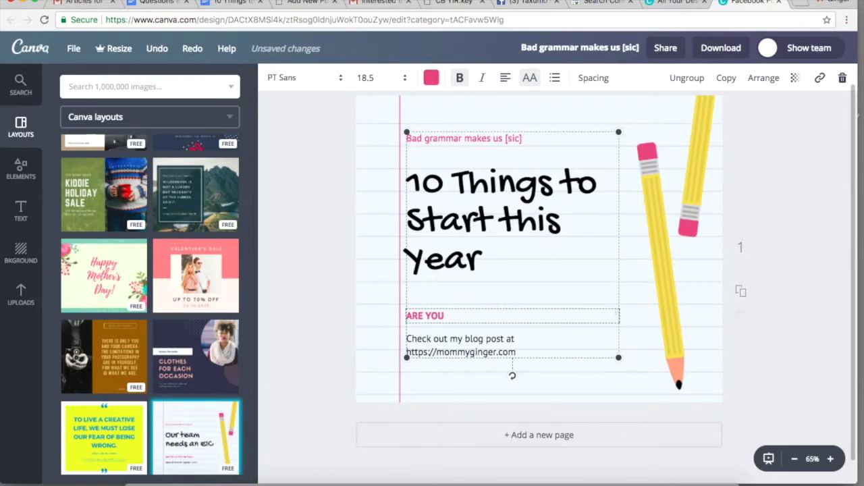
type("RED")
key("BackSpace")
type("ADY")
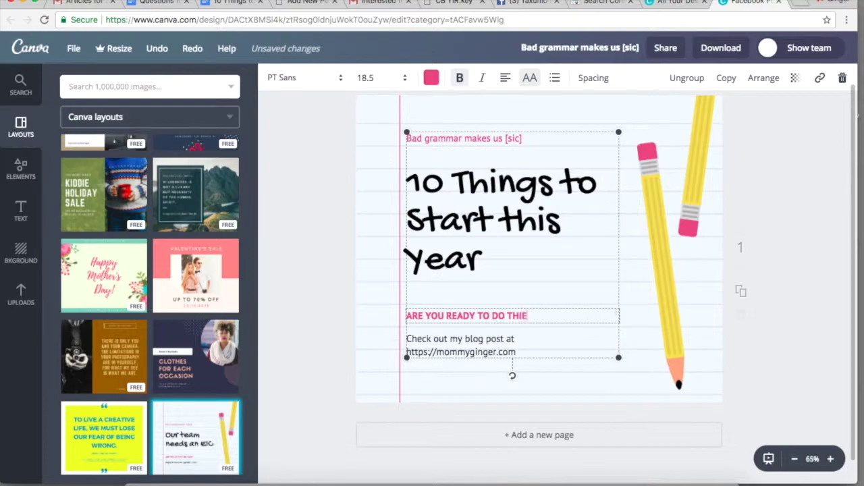
type(" TO DO THESE THINGS?")
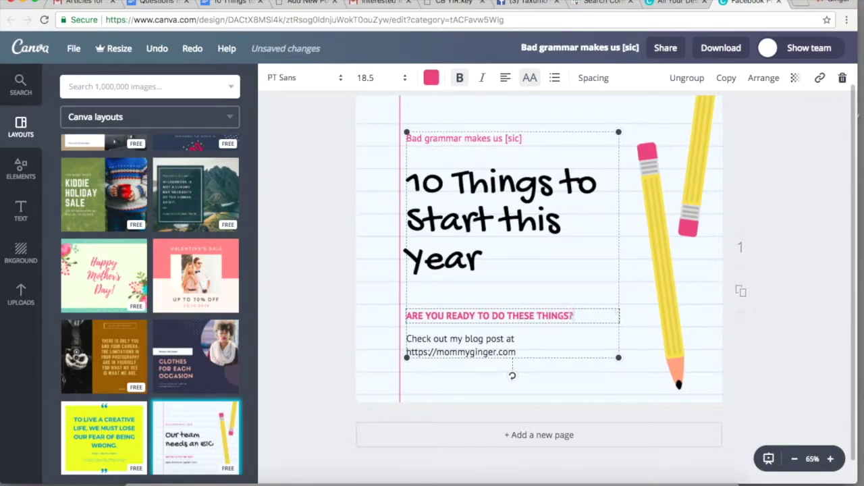
left_click(818, 241)
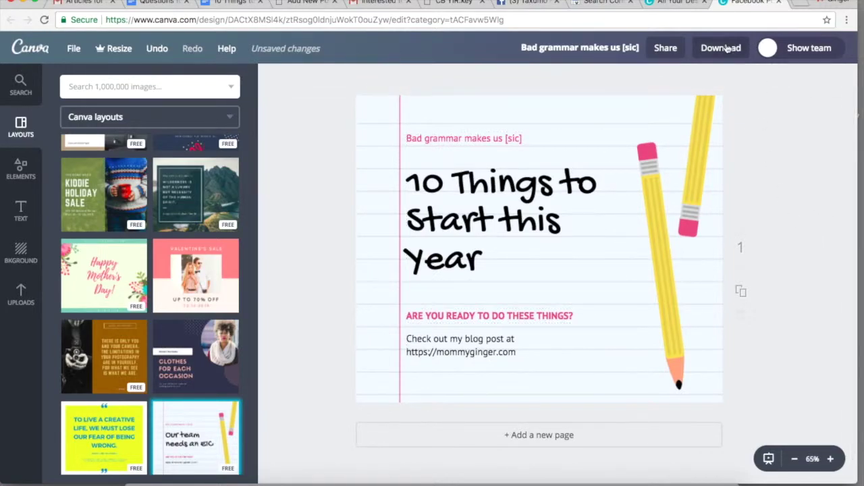
Step: Change the design's template title to '10 Things to start this year!' in the top bar
left_click(609, 51)
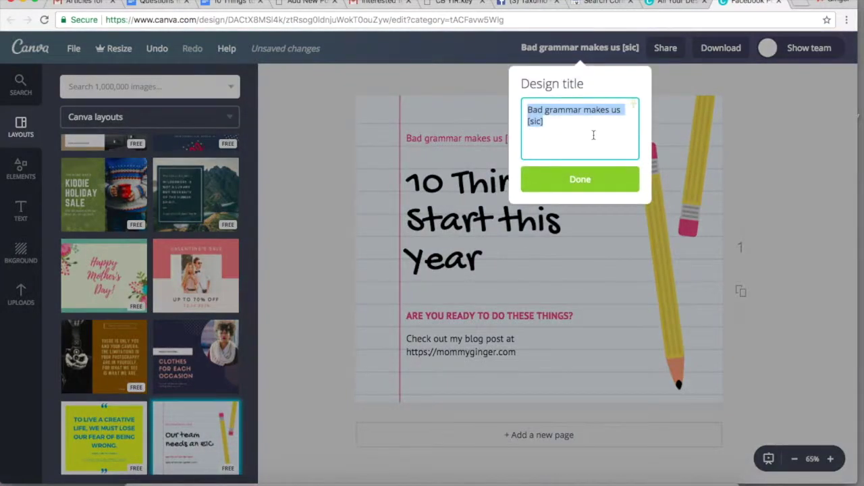
type("10 Things to start")
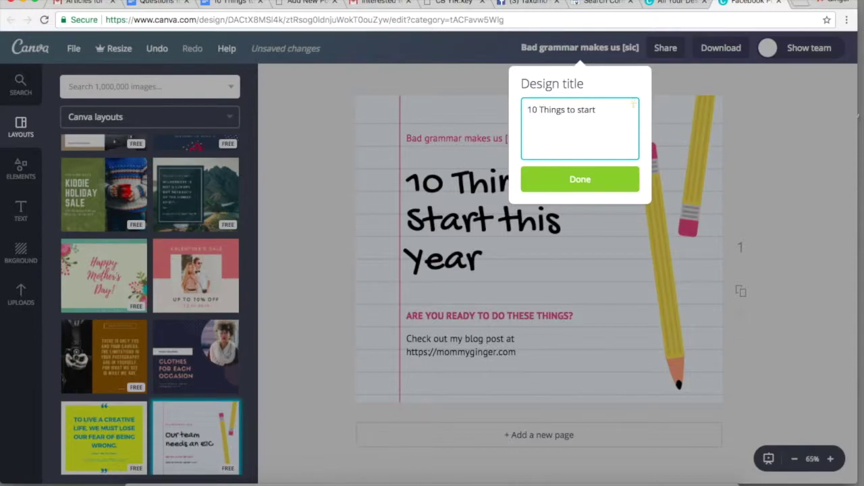
type(" this year!")
left_click(613, 180)
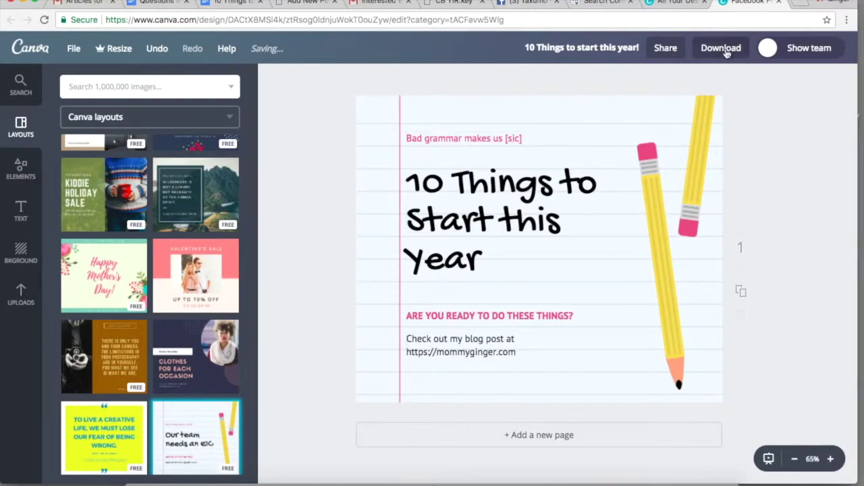
Step: Download the design as JPG, saving '10 Things to start this year!.jpg' to the Desktop
left_click(725, 52)
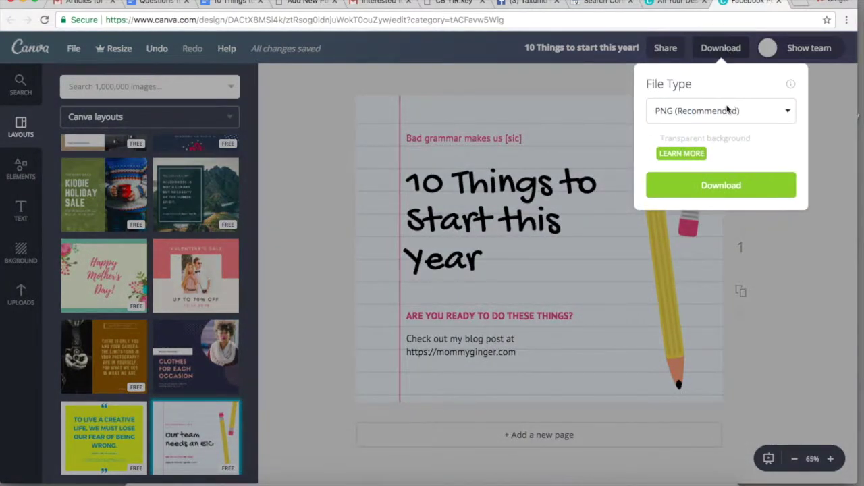
left_click(728, 110)
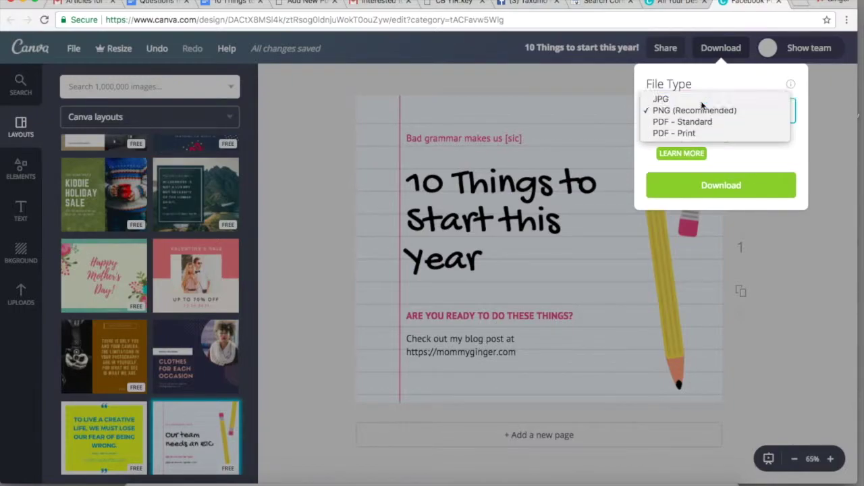
left_click(701, 101)
left_click(716, 154)
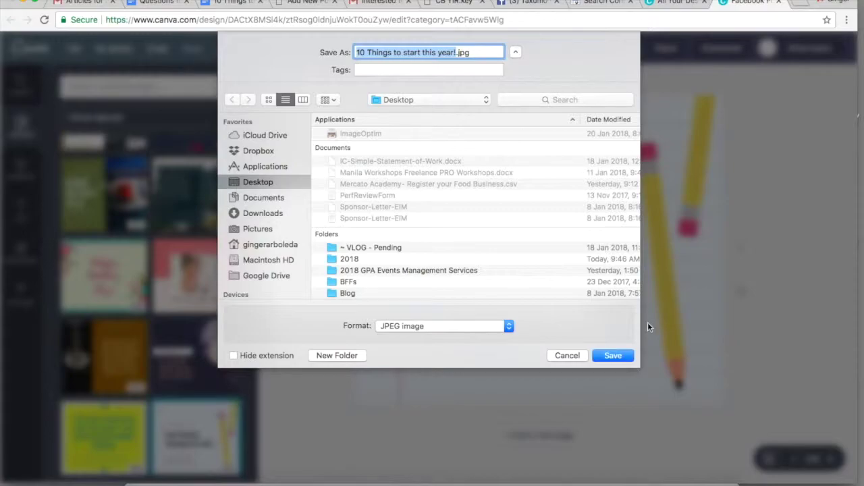
left_click(612, 356)
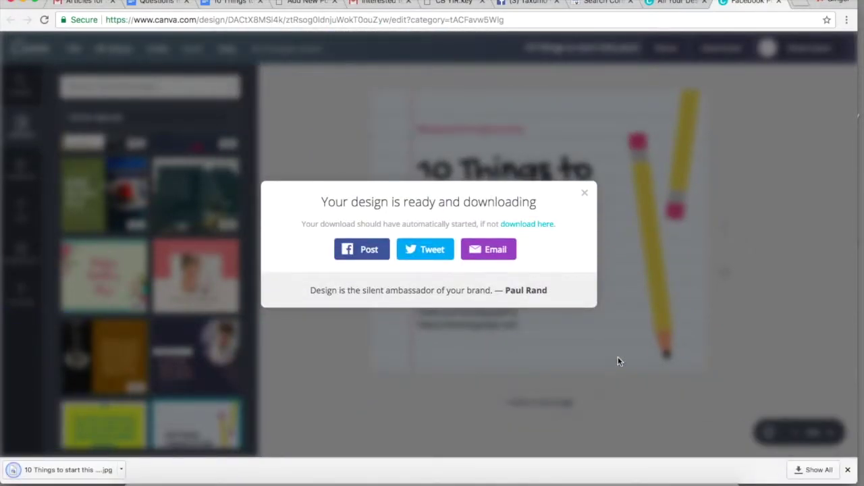
Step: Dismiss the 'Your design is ready' download message
left_click(587, 194)
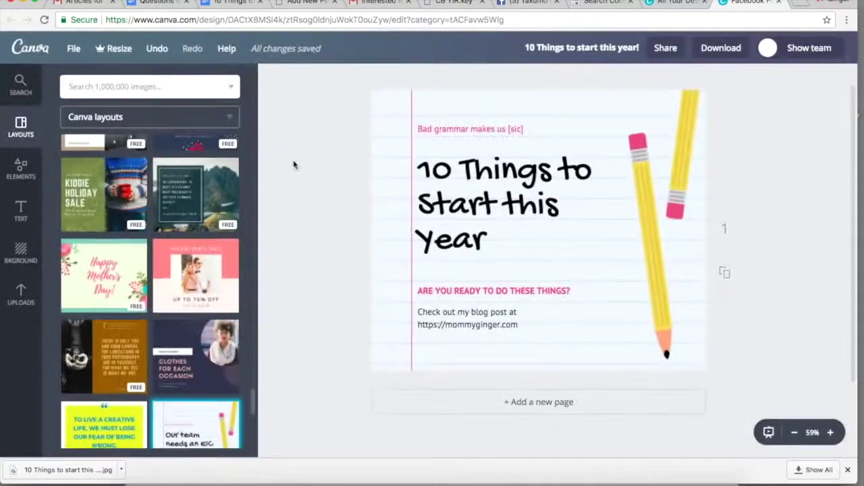